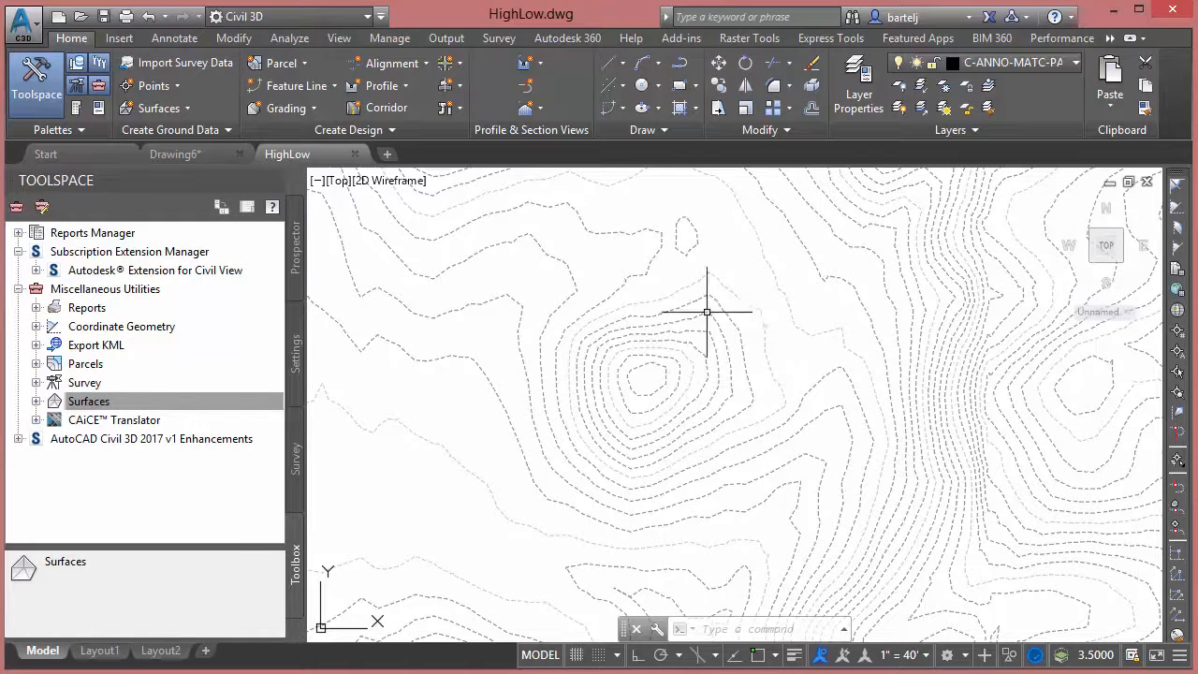
- Draw a Water Drop path on the Existing Ground surface from the central hill's peak, as a 2D polyline on layer 0
{"action": "mouse_move", "coordinate": [740, 397]}
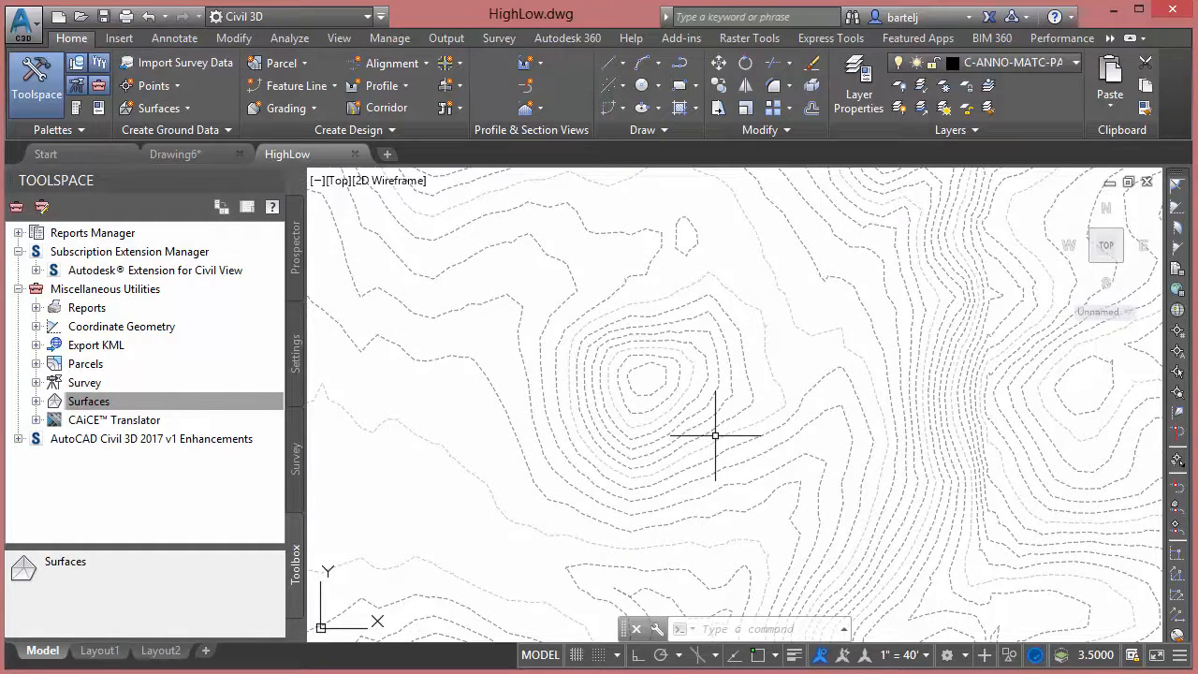
{"action": "left_click", "coordinate": [716, 356]}
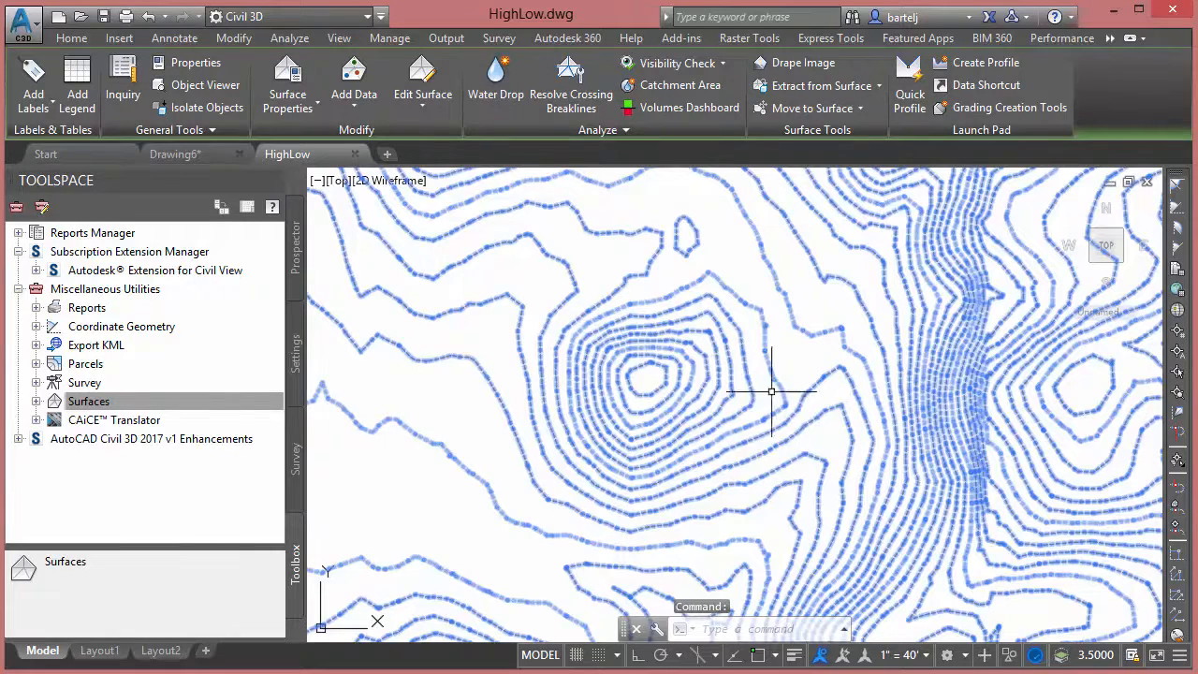
{"action": "left_click", "coordinate": [497, 90]}
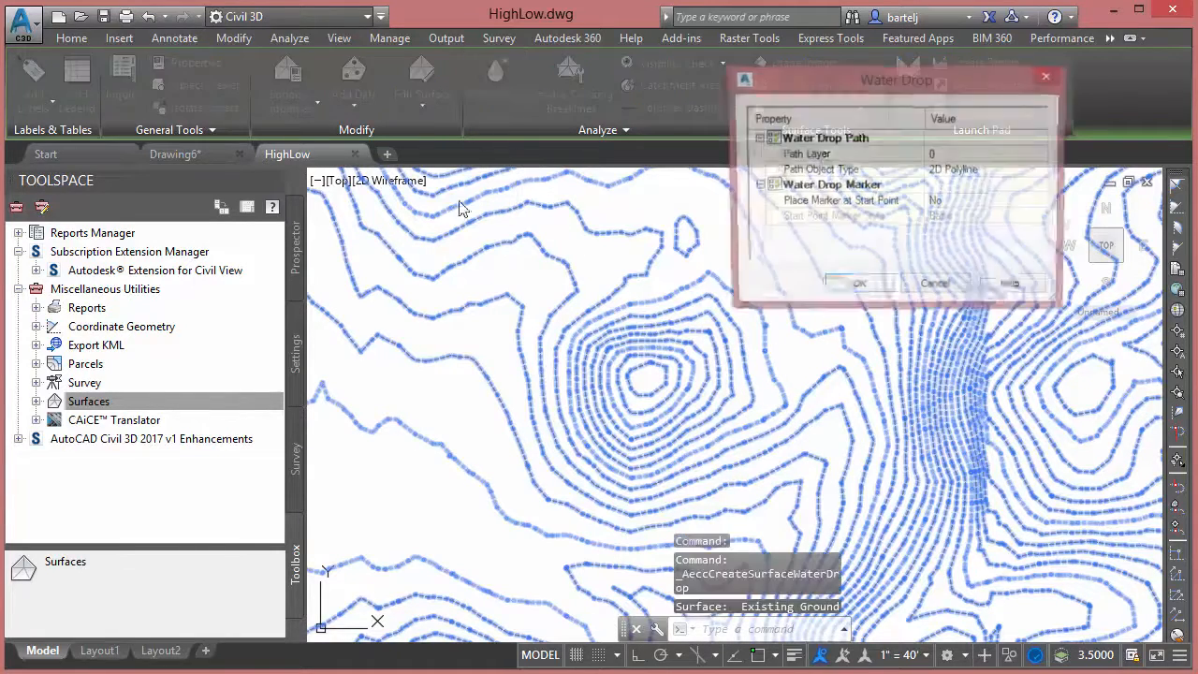
{"action": "left_click", "coordinate": [856, 290]}
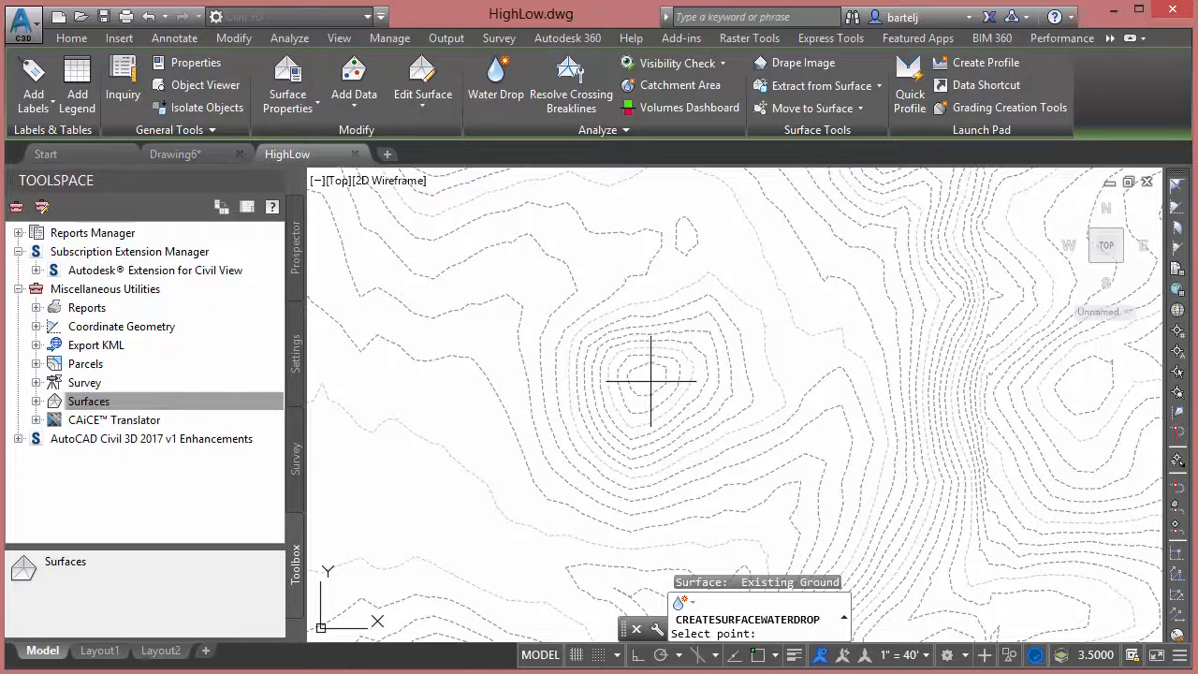
{"action": "left_click", "coordinate": [649, 379]}
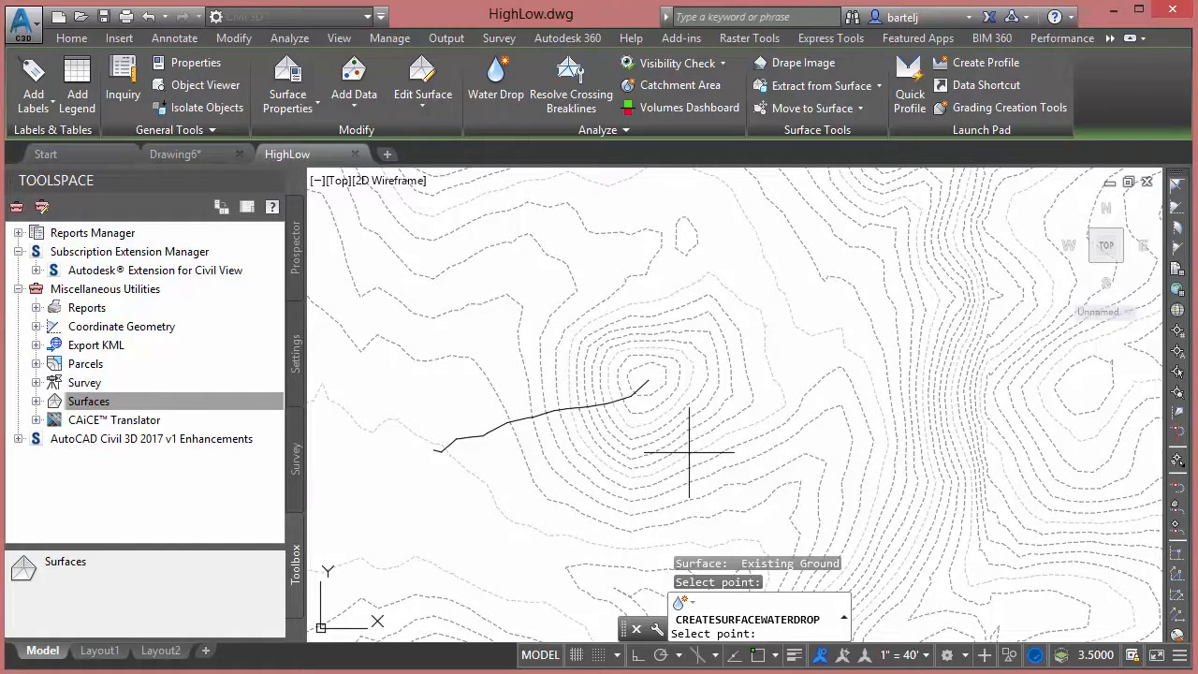
{"action": "key", "text": "Escape"}
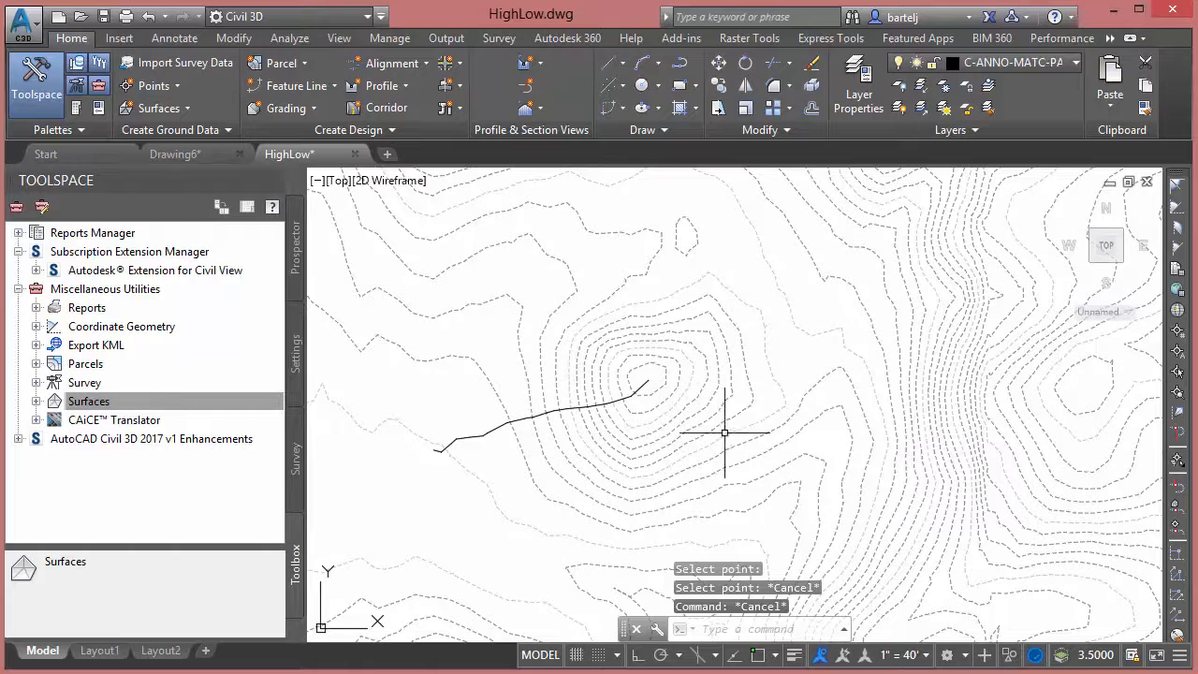
- Draw a large rectangle enclosing the central hill, the water drop path and the steep slope east of it
{"action": "mouse_move", "coordinate": [716, 440]}
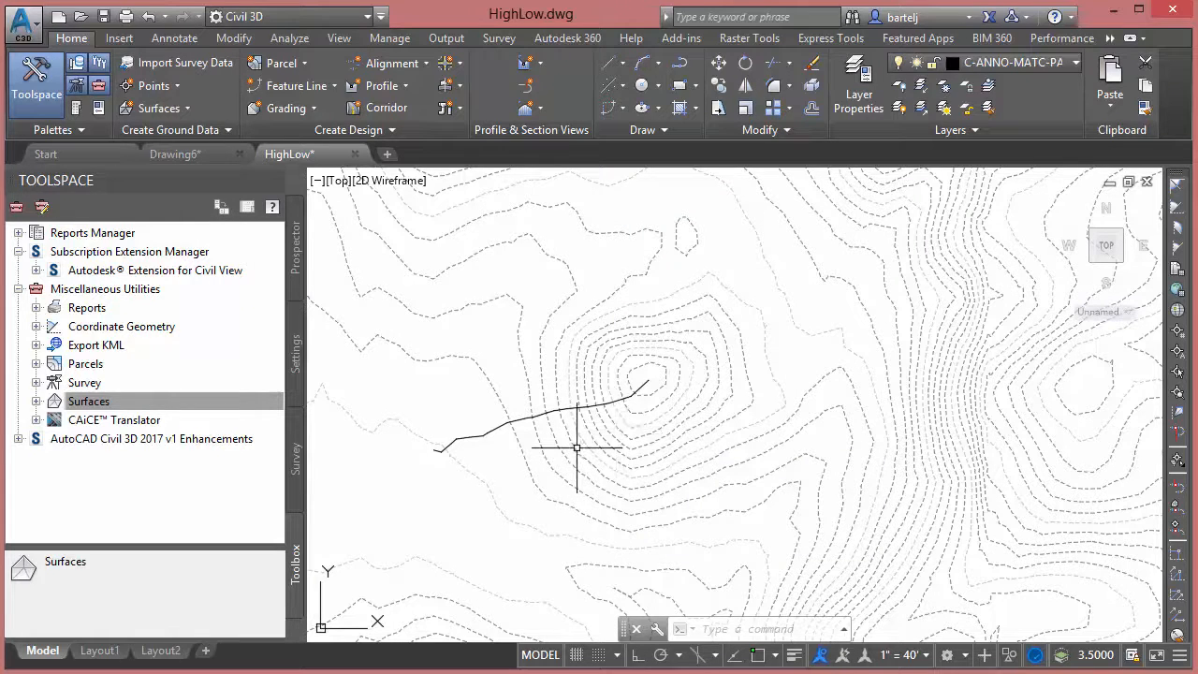
{"action": "type", "text": "rectang"}
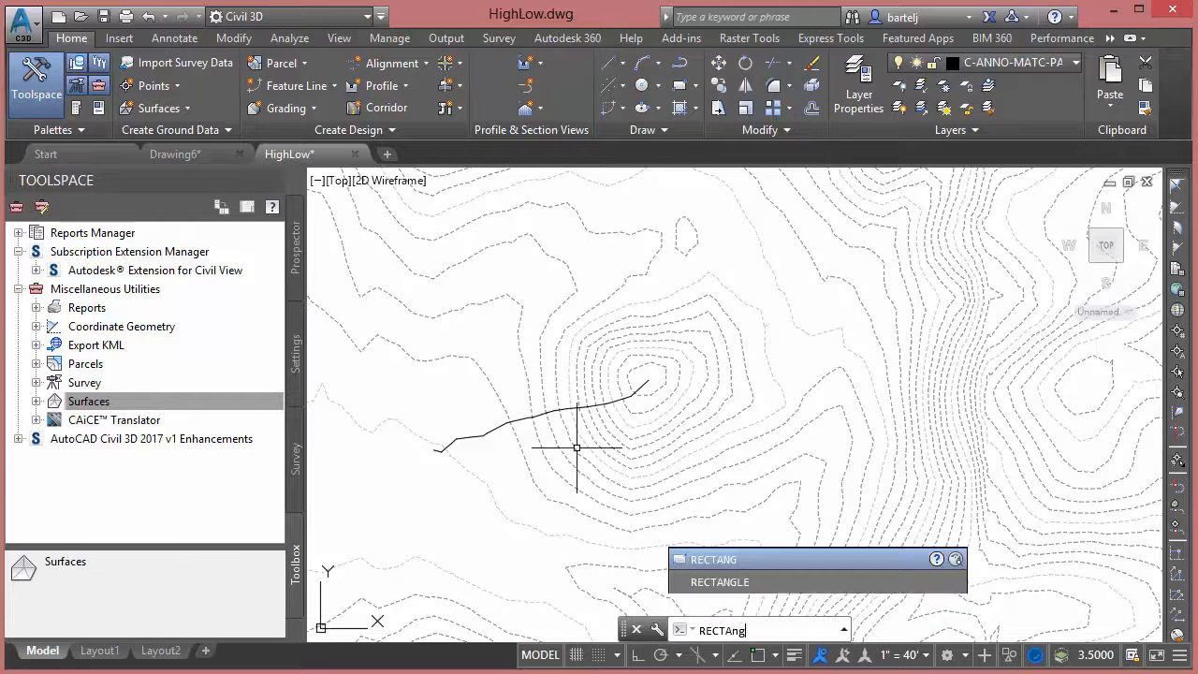
{"action": "key", "text": "Return"}
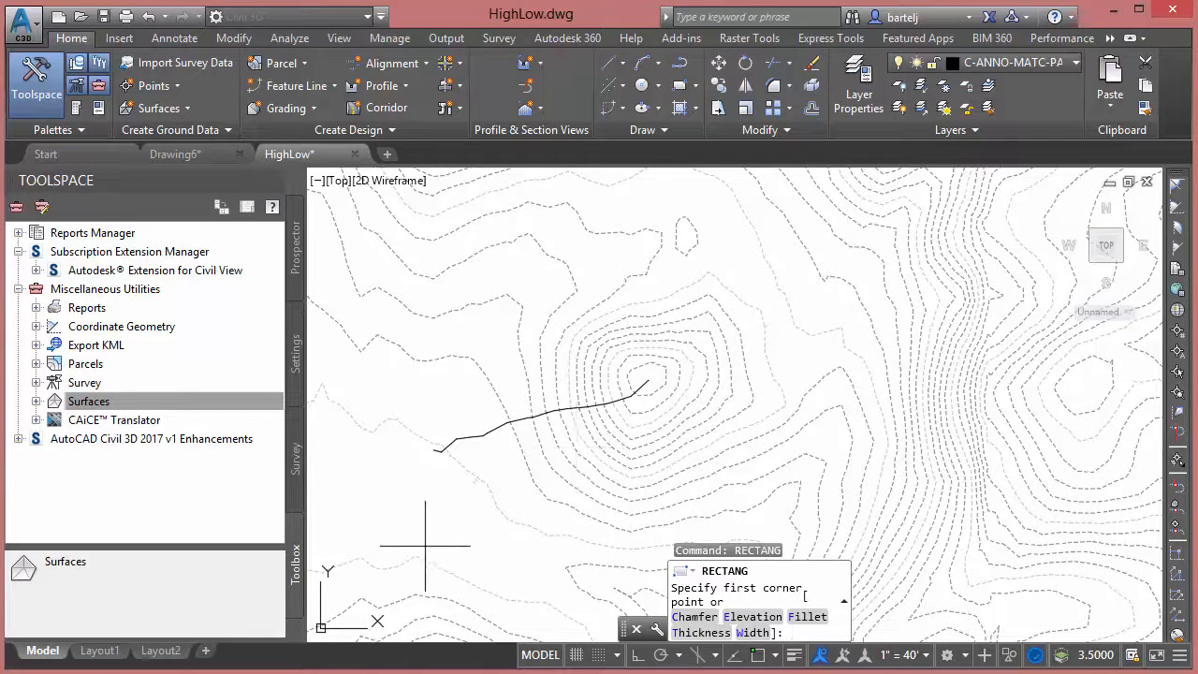
{"action": "left_click", "coordinate": [348, 596]}
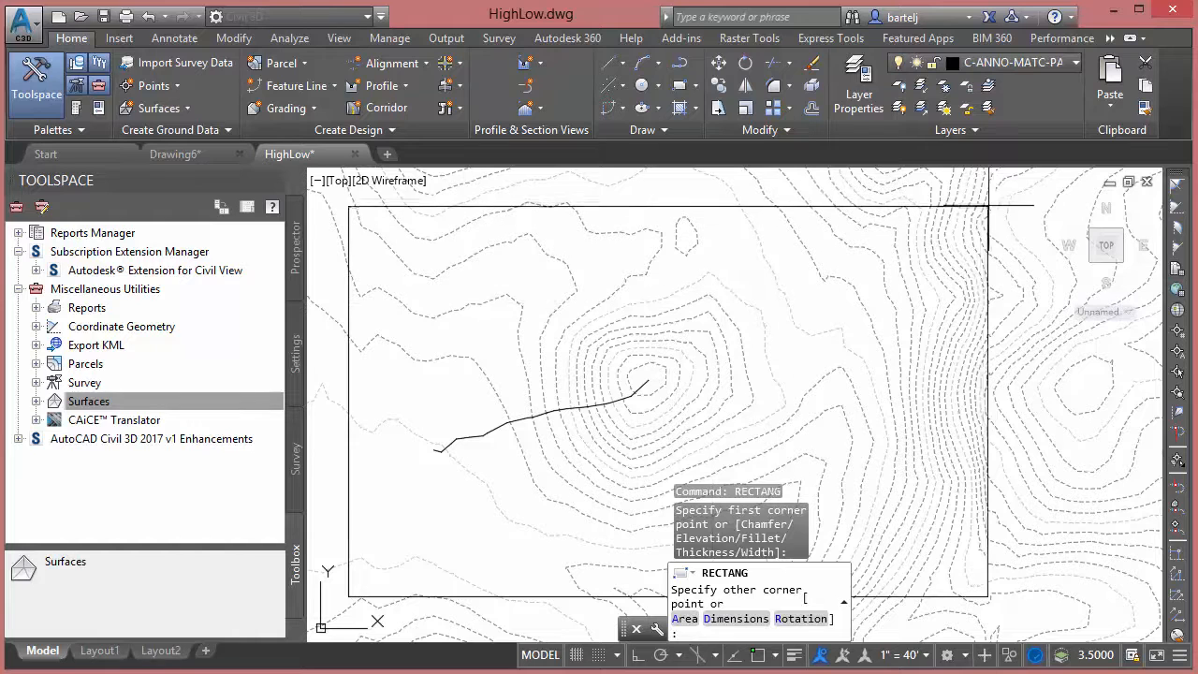
{"action": "left_click", "coordinate": [1044, 187]}
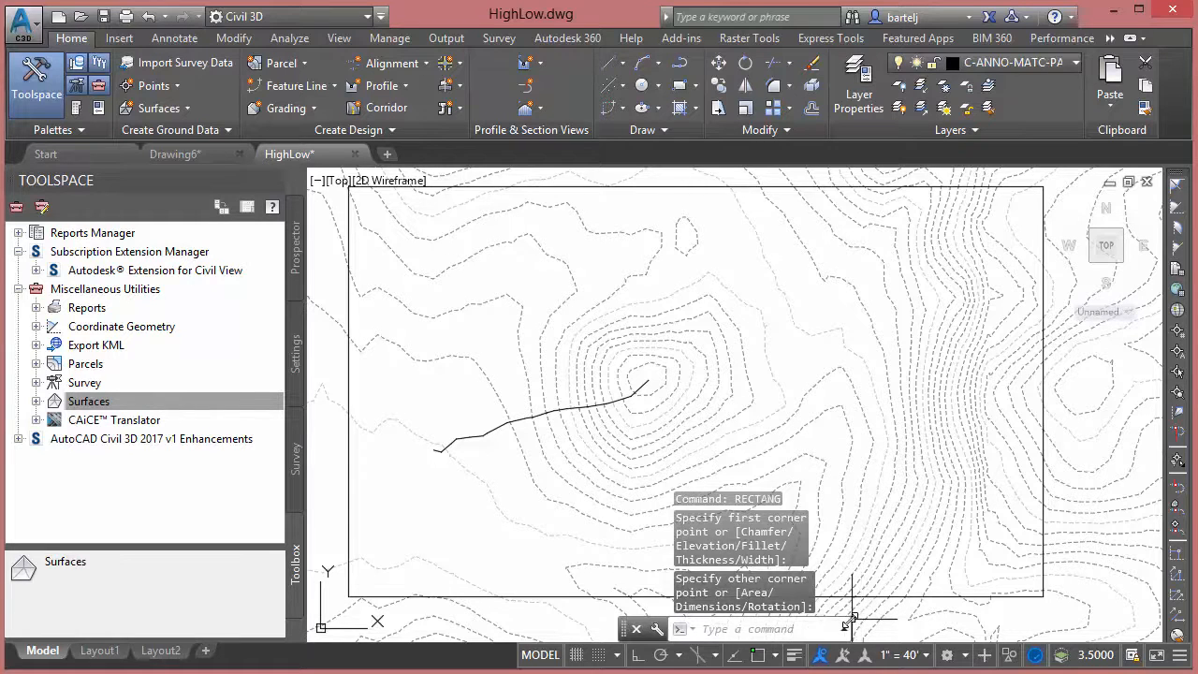
{"action": "left_click_drag", "start_coordinate": [849, 620], "coordinate": [1138, 617]}
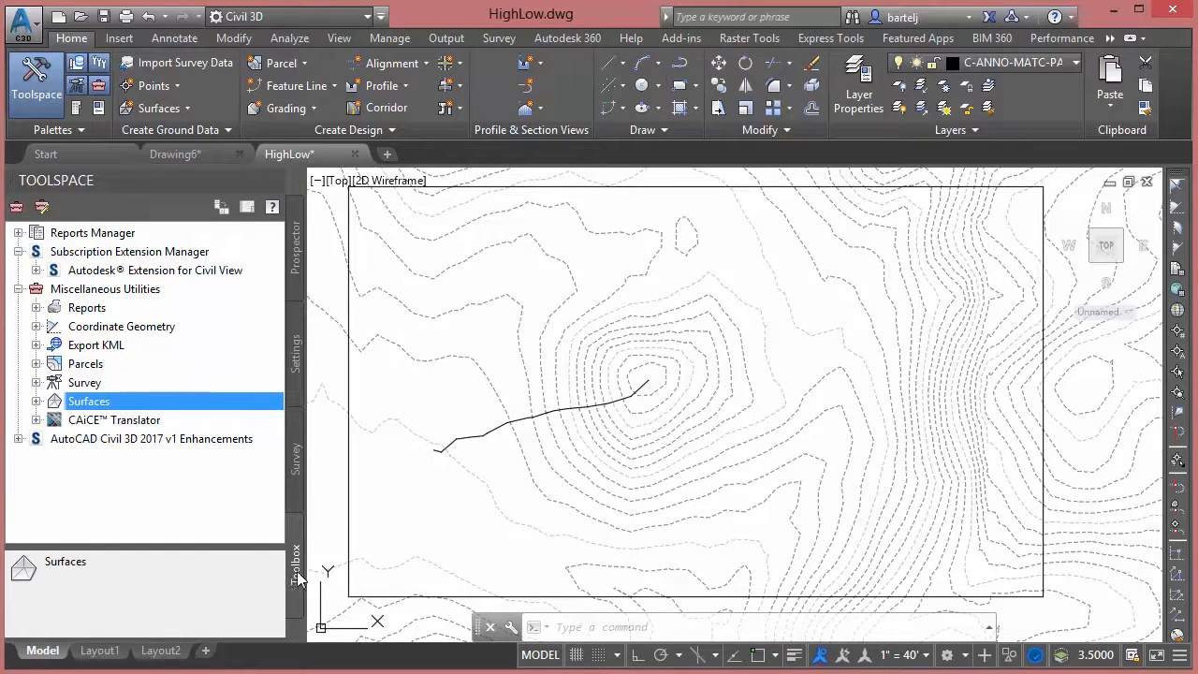
- Run the Surface High/Low Points utility on the Existing Ground surface with the rectangle as the boundary
{"action": "left_click", "coordinate": [37, 401]}
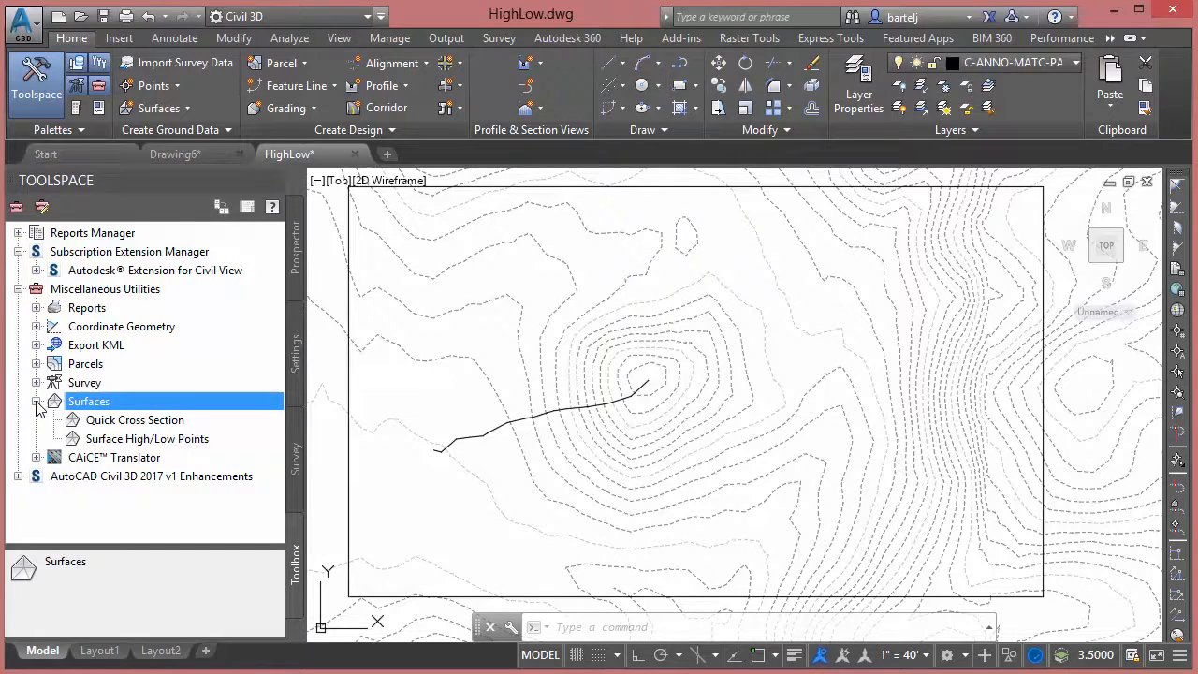
{"action": "double_click", "coordinate": [117, 441]}
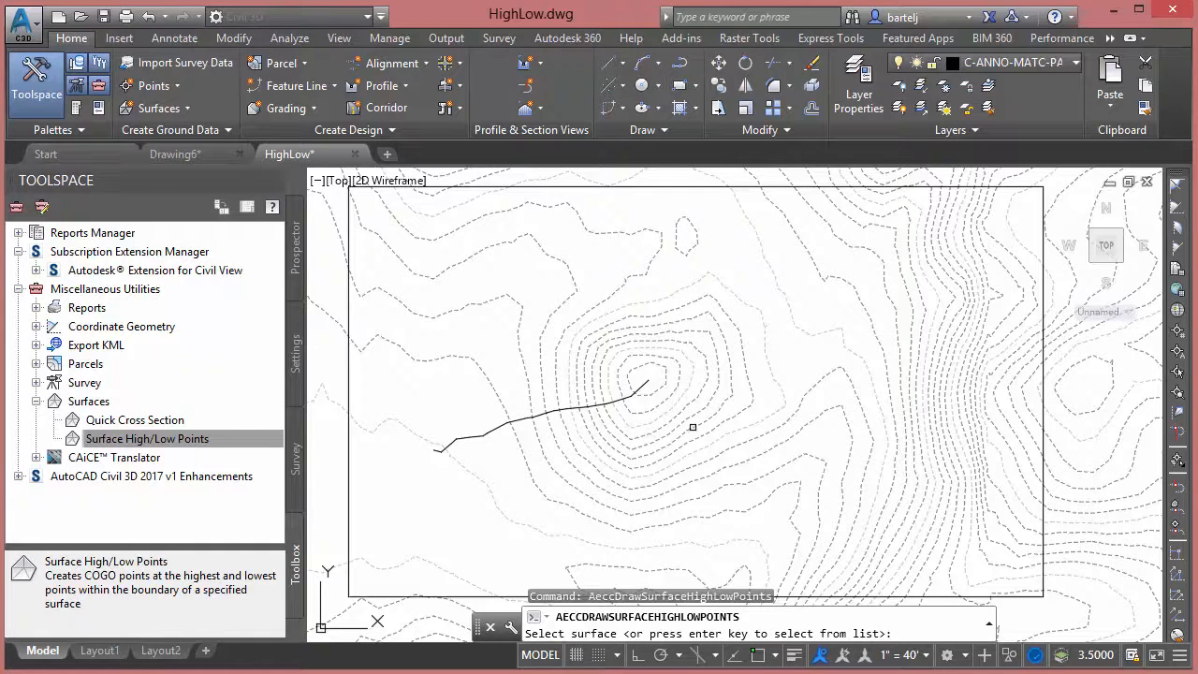
{"action": "left_click", "coordinate": [693, 427]}
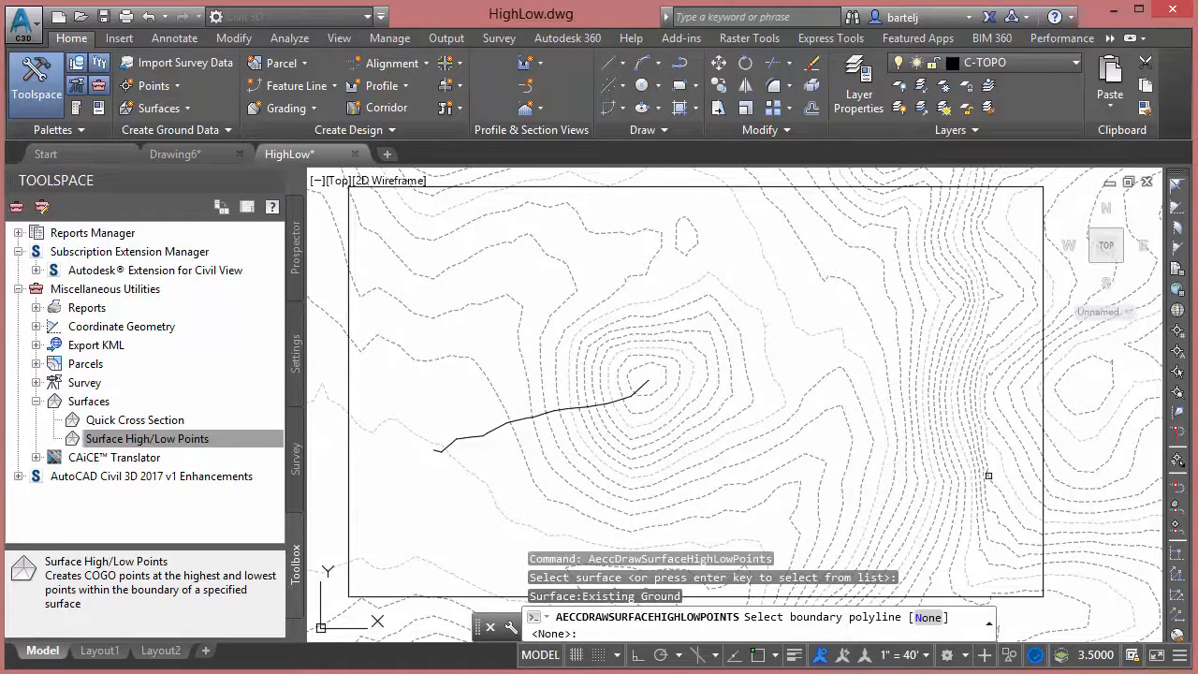
{"action": "left_click", "coordinate": [1047, 411]}
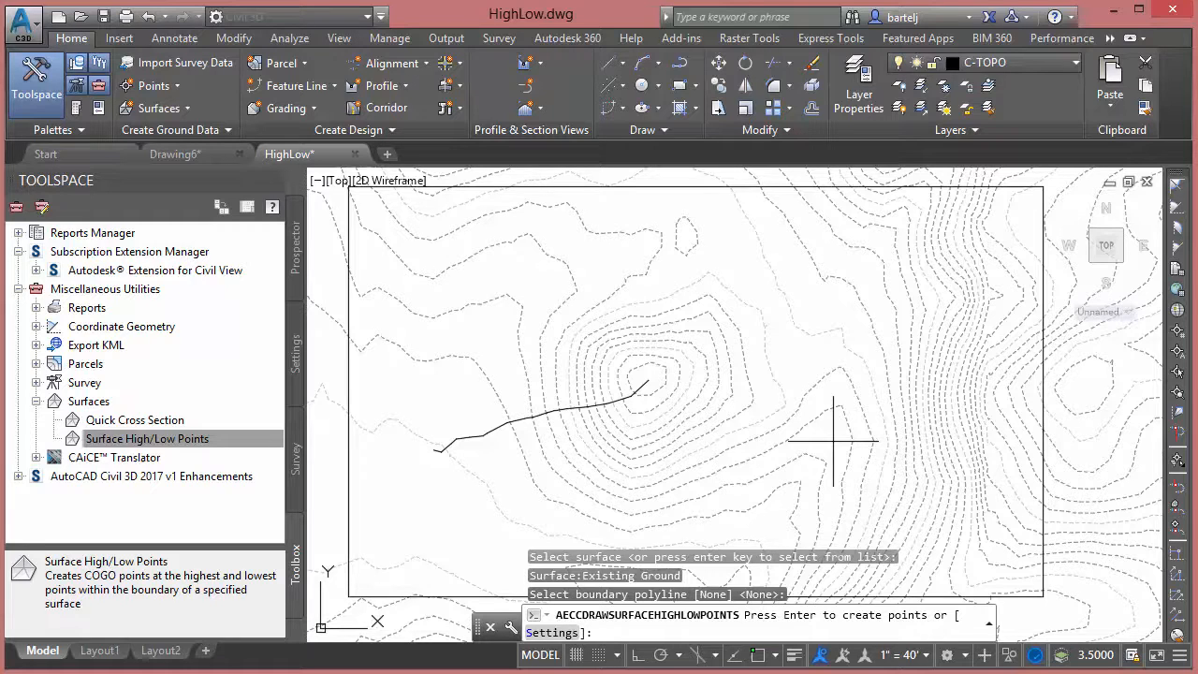
- Create the points with Benchmark style for highs, Basic style for lows, and Elevation Only labels, keeping these selections as default
{"action": "left_click", "coordinate": [552, 634]}
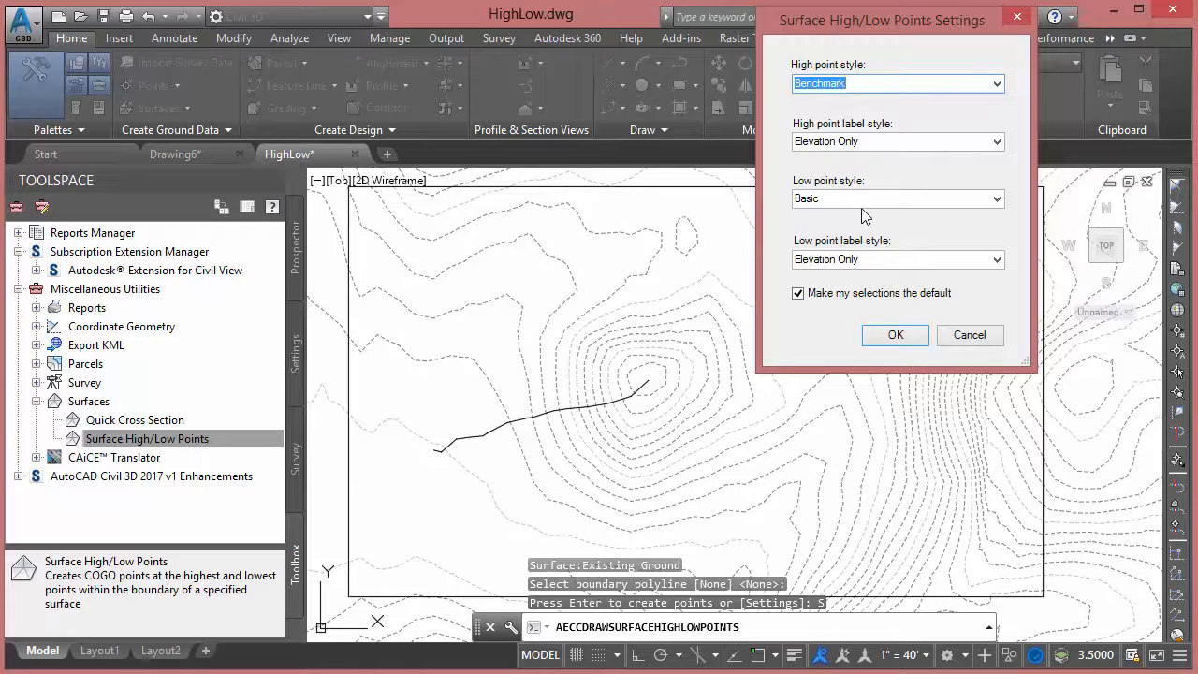
{"action": "left_click", "coordinate": [995, 85]}
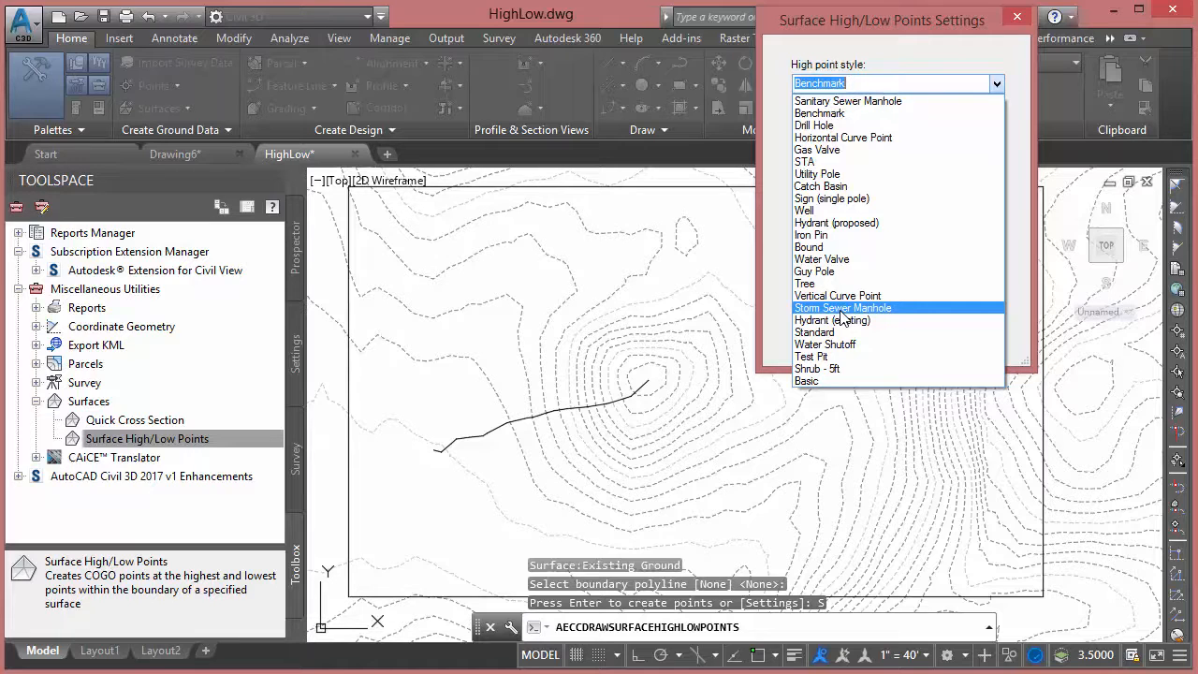
{"action": "left_click", "coordinate": [772, 146]}
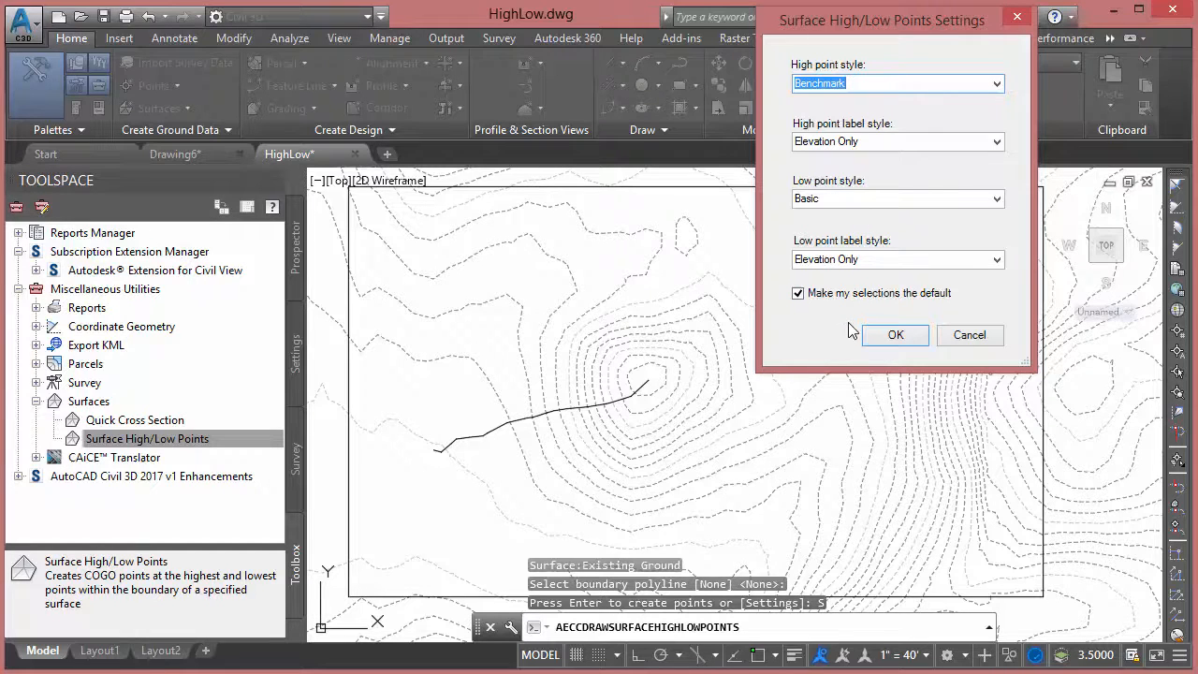
{"action": "left_click", "coordinate": [886, 337]}
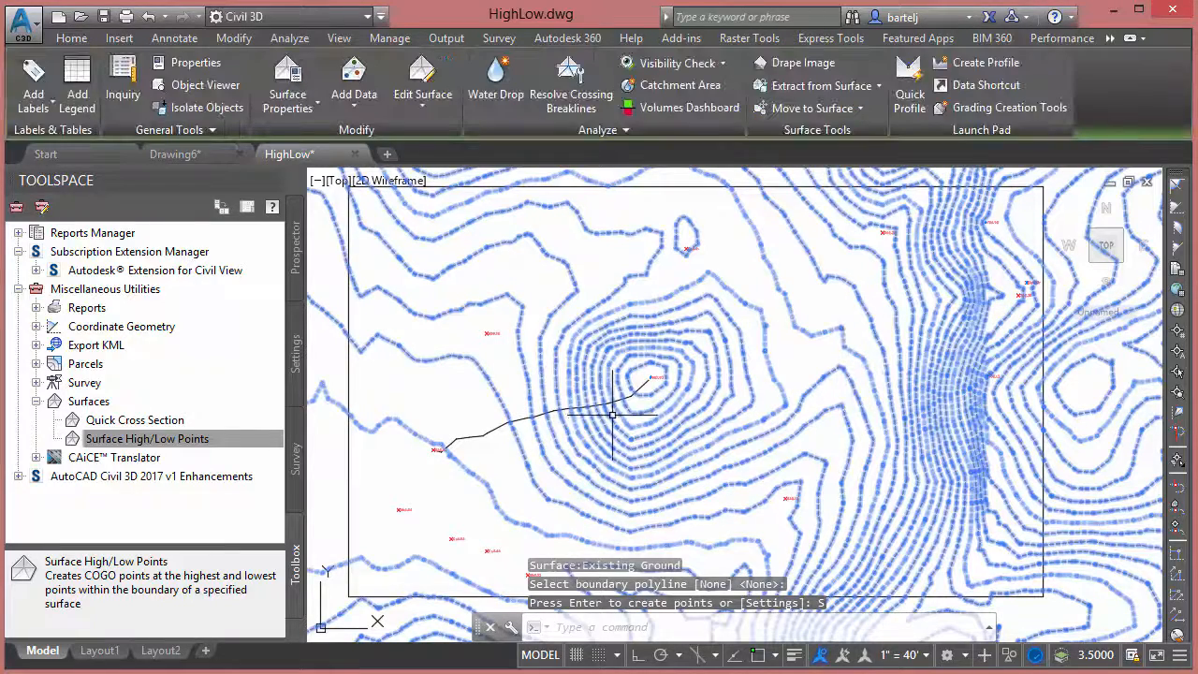
{"action": "key", "text": "Escape"}
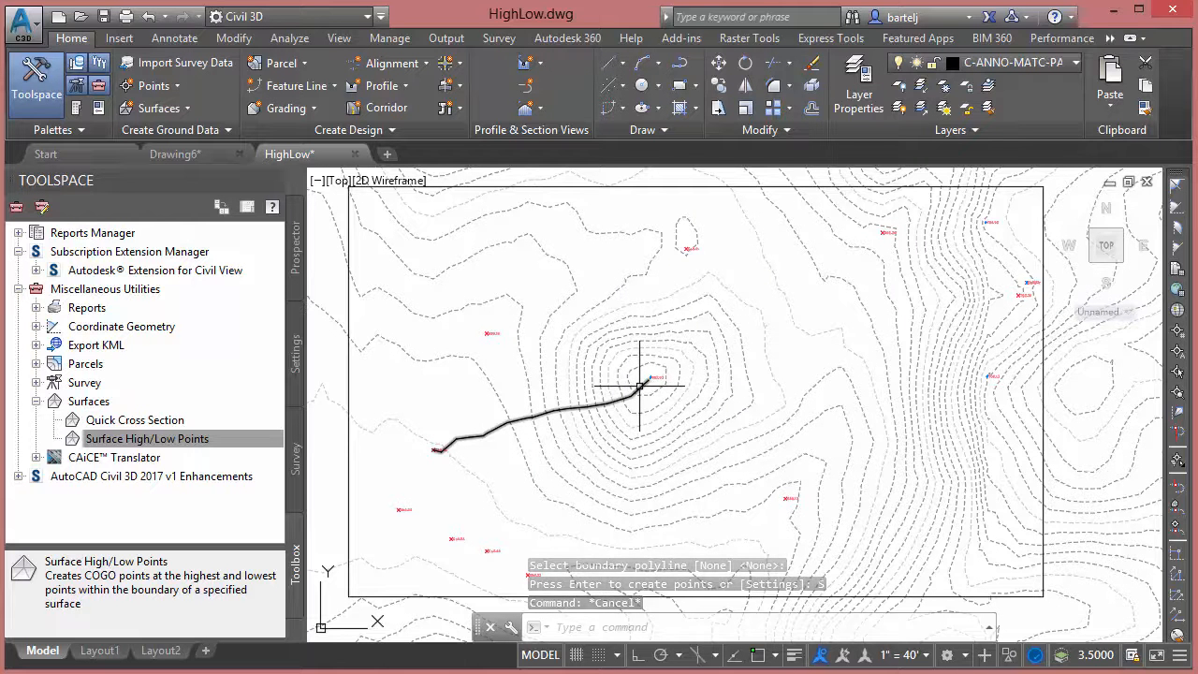
- Examine the high point label at the hill's peak and the low point label where the water drop path ends
{"action": "scroll", "coordinate": [638, 389], "scroll_direction": "up", "scroll_amount": 5}
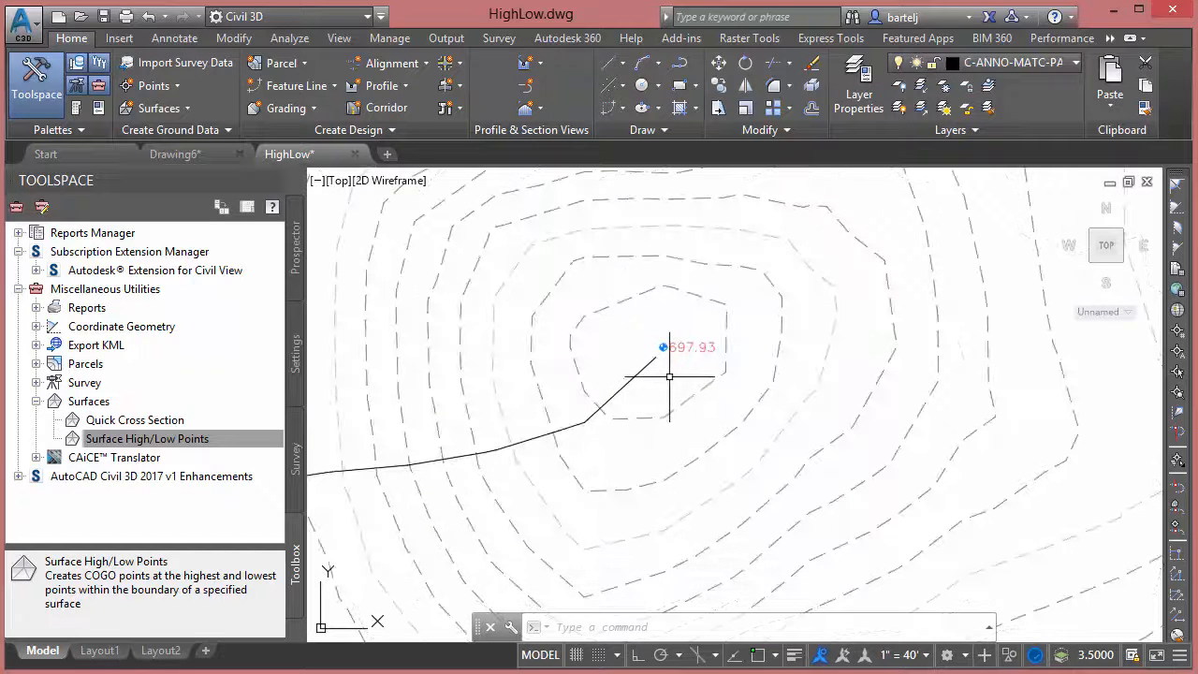
{"action": "middle_click_drag", "start_coordinate": [670, 377], "coordinate": [822, 366]}
{"action": "scroll", "coordinate": [817, 385], "scroll_direction": "down", "scroll_amount": 2}
{"action": "mouse_move", "coordinate": [561, 446]}
{"action": "middle_mouse_down"}
{"action": "mouse_move", "coordinate": [530, 447]}
{"action": "mouse_move", "coordinate": [642, 393]}
{"action": "middle_mouse_up"}
{"action": "scroll", "coordinate": [393, 481], "scroll_direction": "up", "scroll_amount": 3}
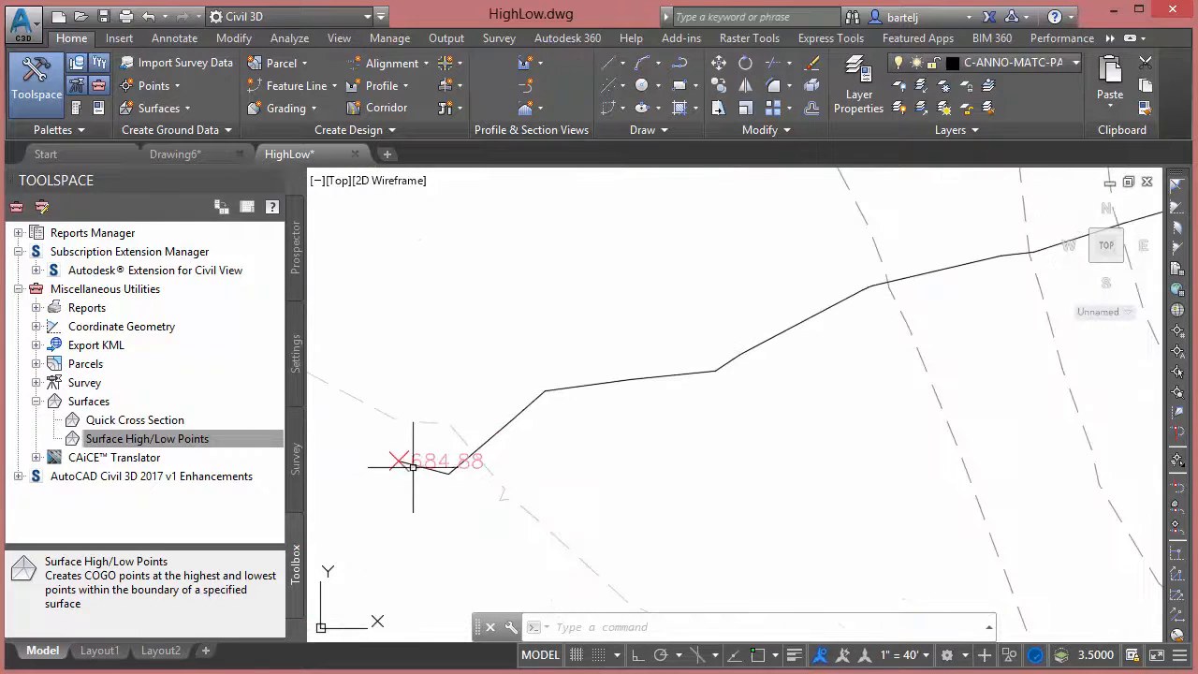
{"action": "scroll", "coordinate": [577, 468], "scroll_direction": "down", "scroll_amount": 3}
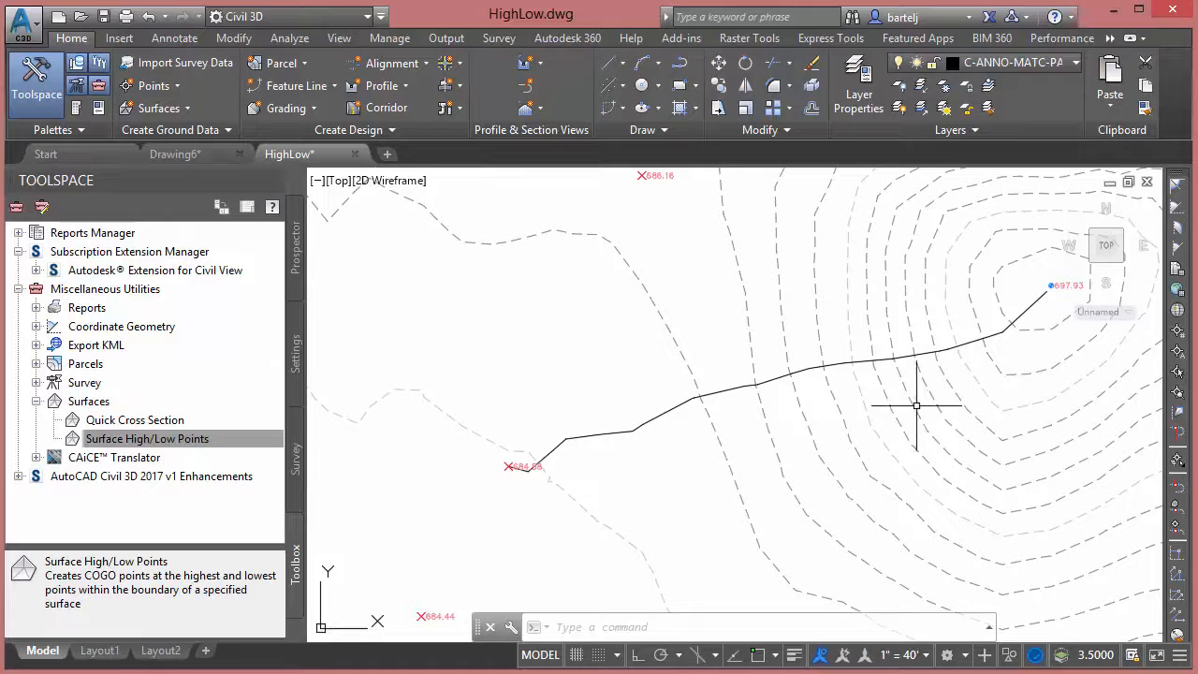
{"action": "middle_click_drag", "start_coordinate": [917, 406], "coordinate": [739, 475]}
{"action": "scroll", "coordinate": [739, 476], "scroll_direction": "down", "scroll_amount": 2}
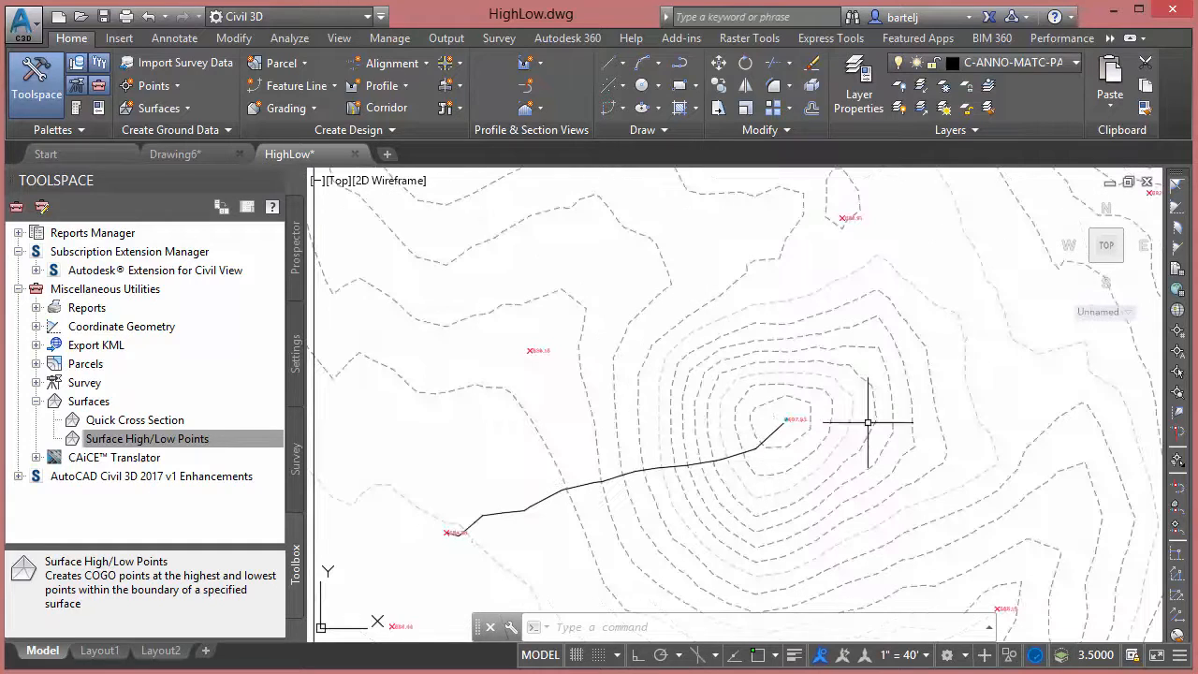
{"action": "middle_click_drag", "start_coordinate": [864, 420], "coordinate": [817, 430]}
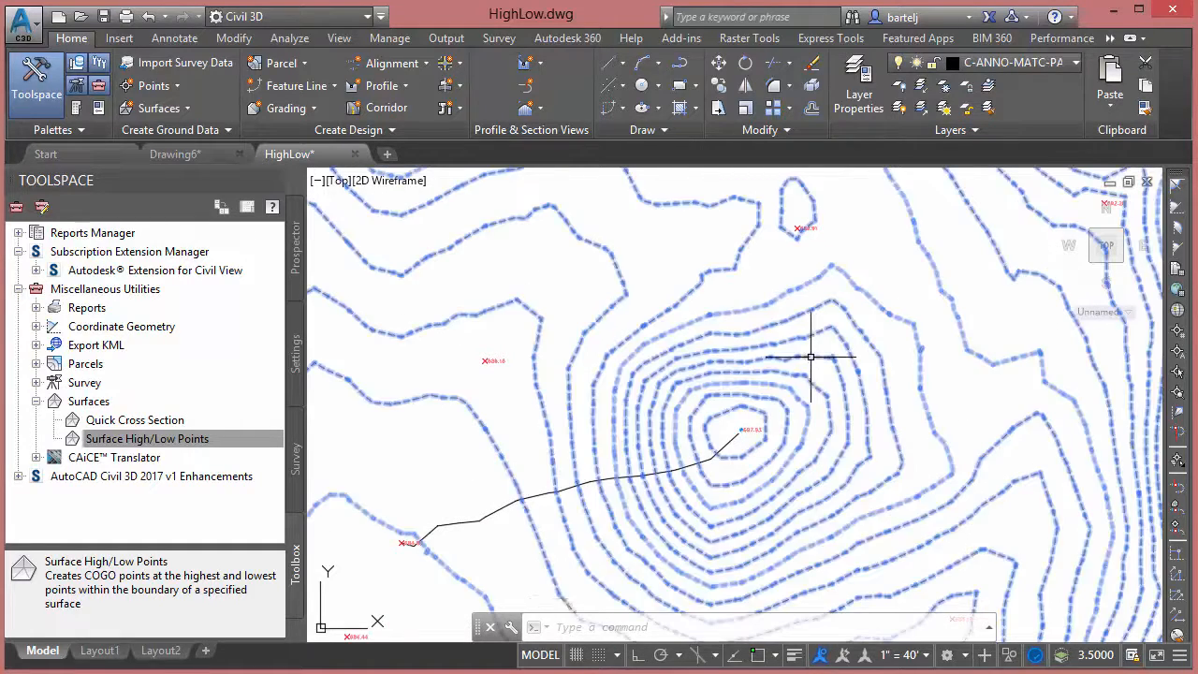
- Draw four more Water Drop paths as 2D polylines on layer 0 from points west, northwest and northeast of the hill's peak
{"action": "left_click", "coordinate": [807, 359]}
{"action": "left_click", "coordinate": [518, 114]}
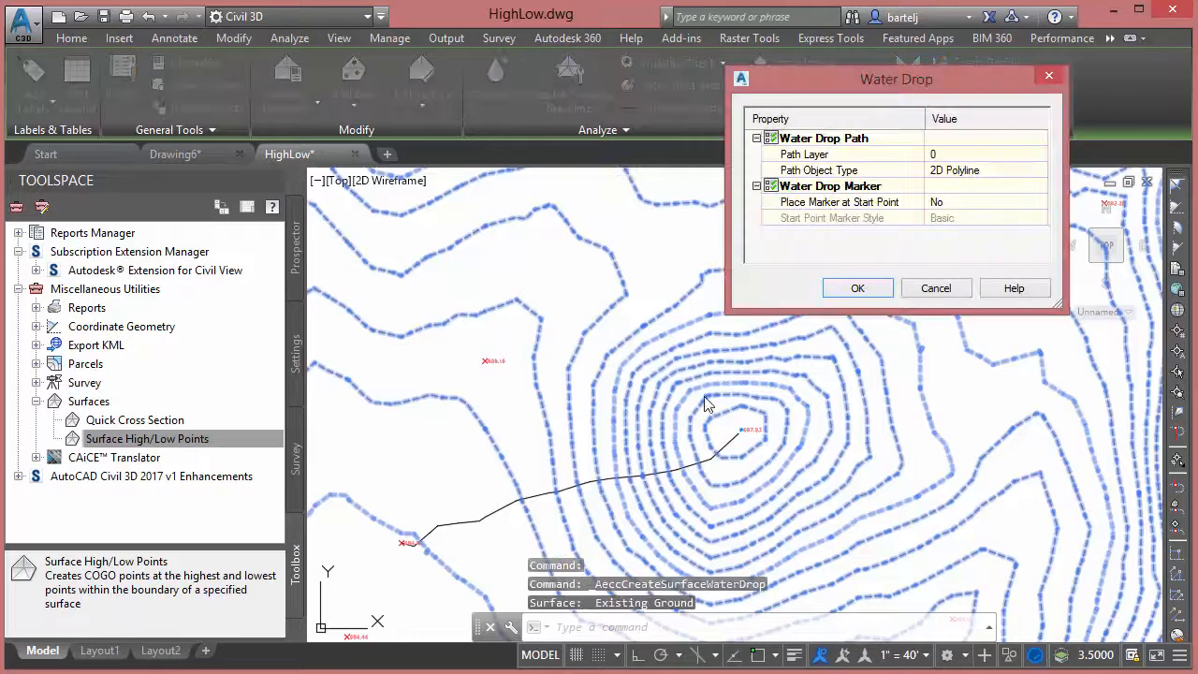
{"action": "left_click", "coordinate": [839, 286]}
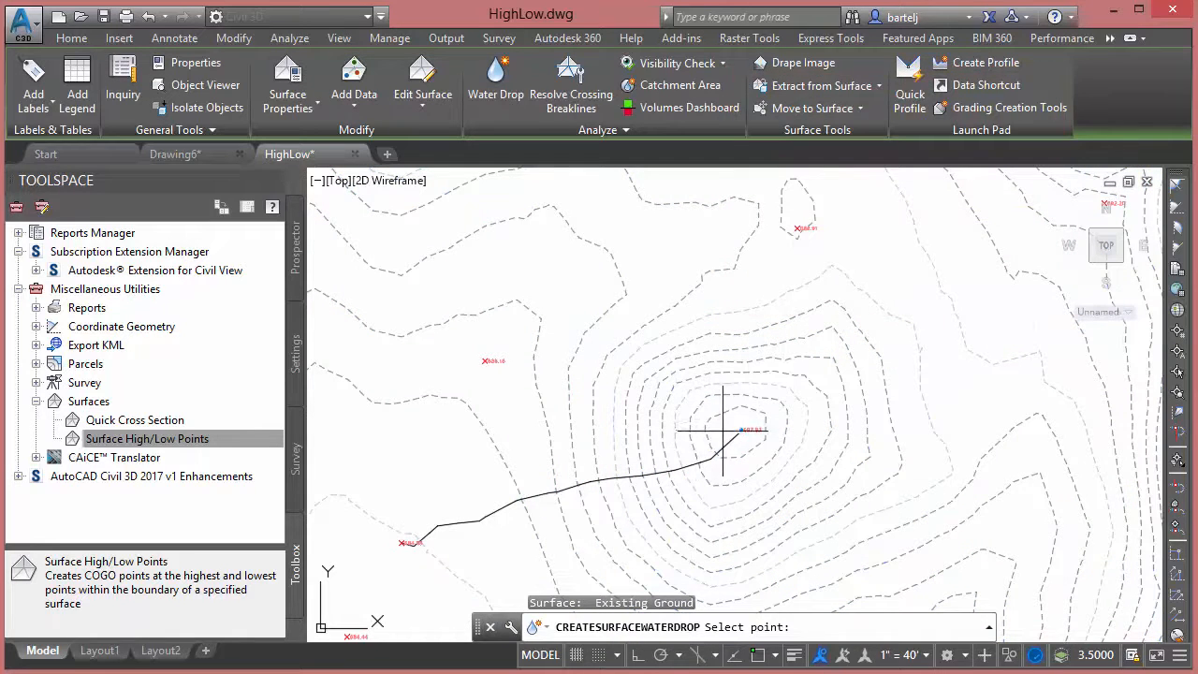
{"action": "left_click", "coordinate": [717, 433]}
{"action": "left_click", "coordinate": [716, 418]}
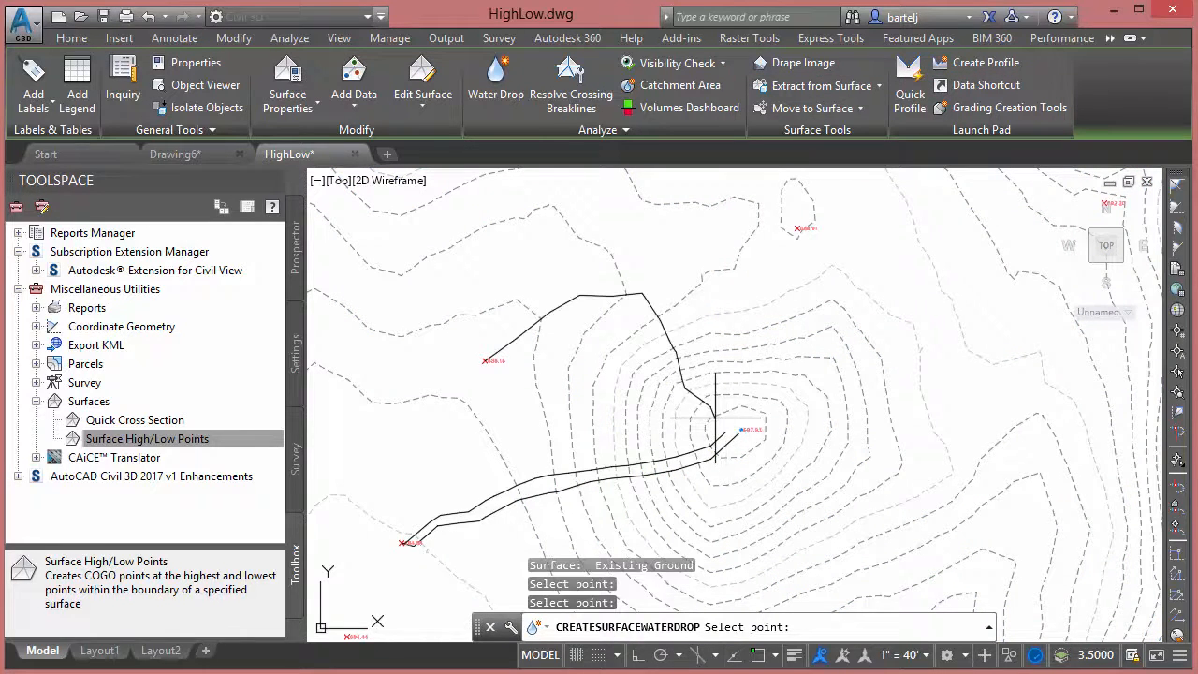
{"action": "left_click", "coordinate": [774, 389]}
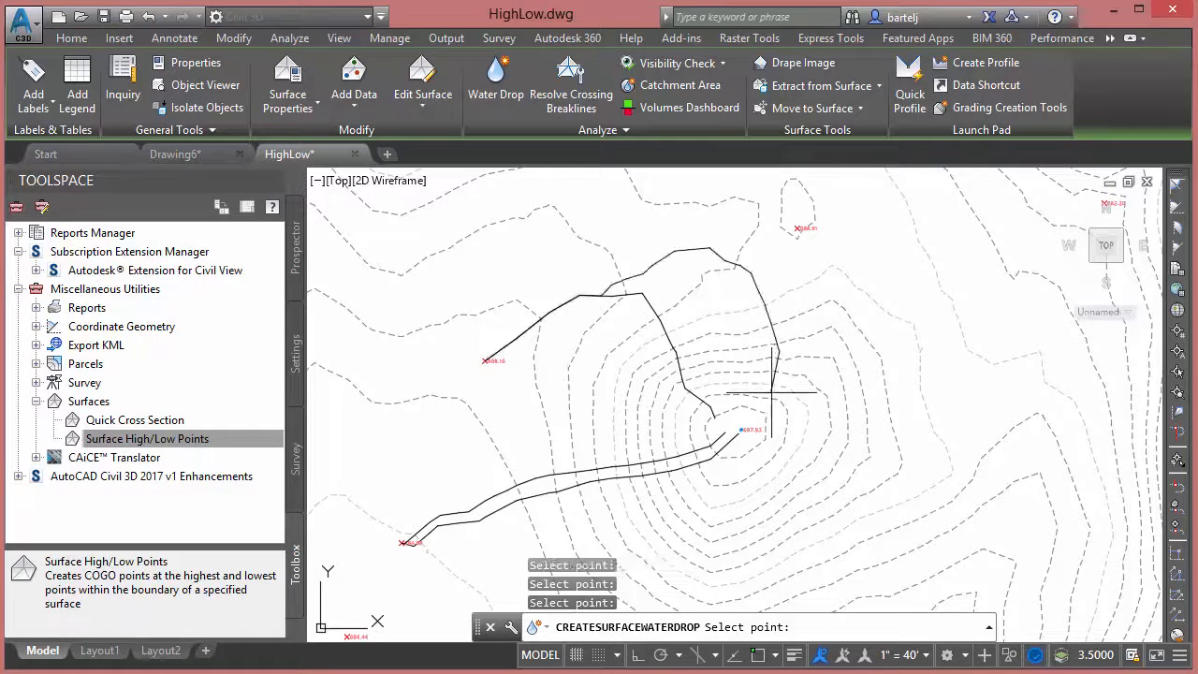
{"action": "left_click", "coordinate": [800, 382]}
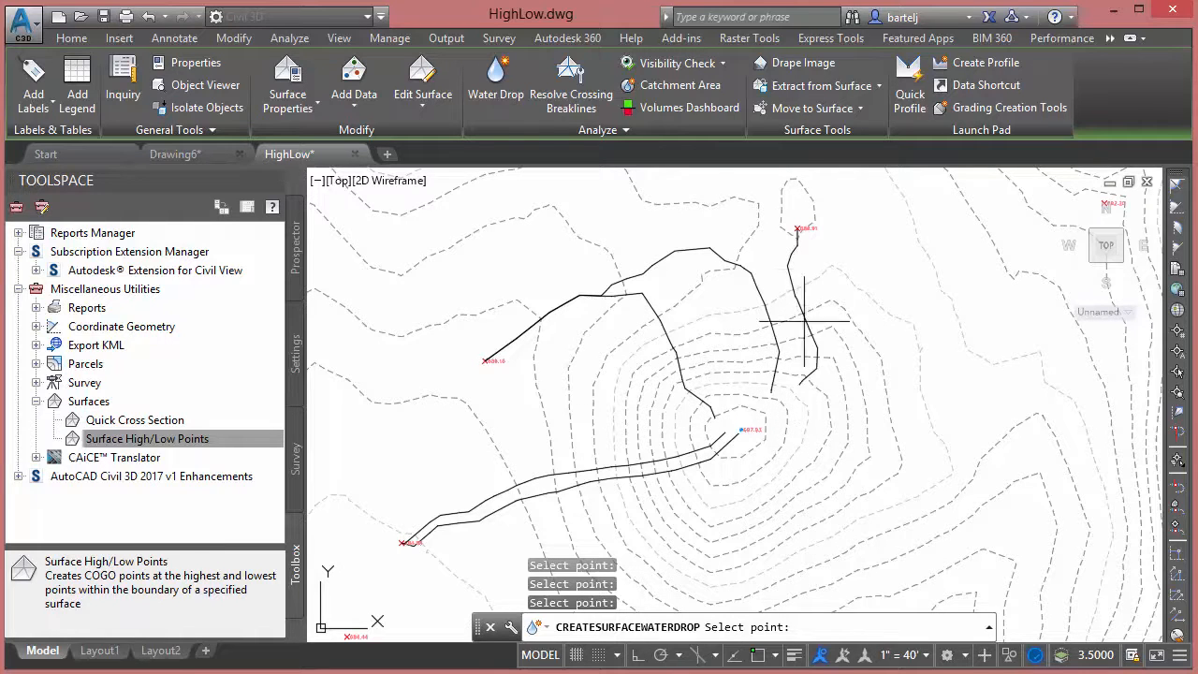
- Draw another Water Drop path from just east of the hill's peak and check its end against the low point southeast of the hill
{"action": "mouse_move", "coordinate": [847, 432]}
{"action": "middle_mouse_down"}
{"action": "mouse_move", "coordinate": [670, 452]}
{"action": "mouse_move", "coordinate": [638, 426]}
{"action": "middle_mouse_up"}
{"action": "left_click", "coordinate": [638, 425]}
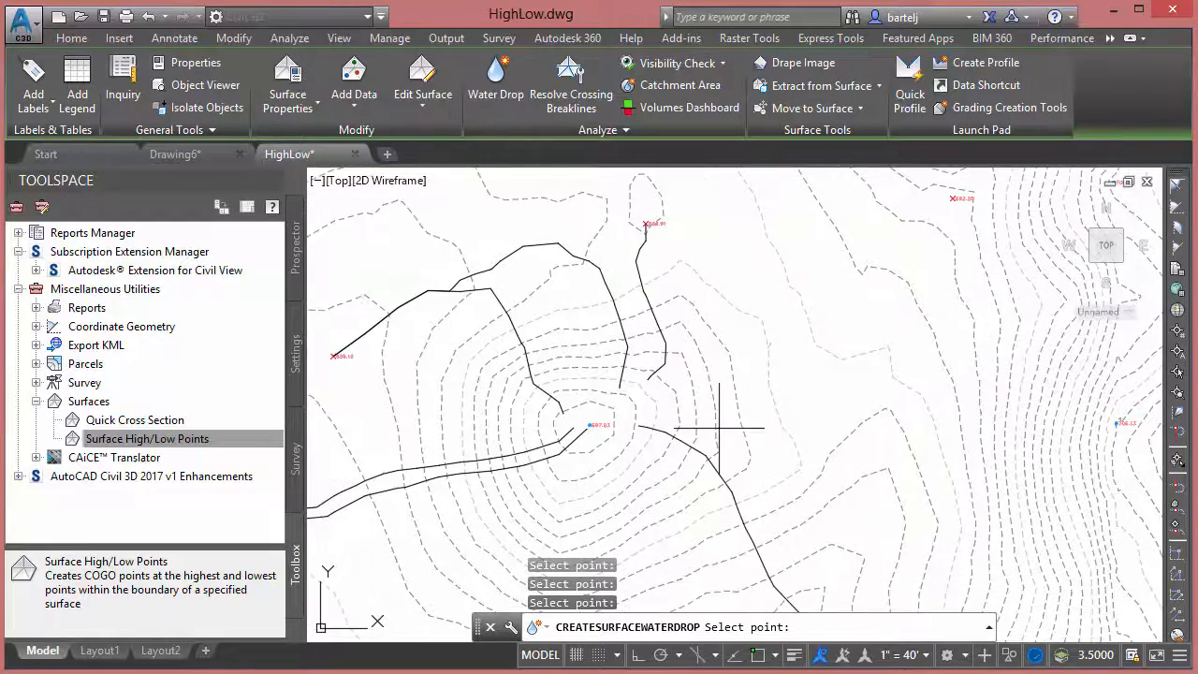
{"action": "mouse_move", "coordinate": [717, 441]}
{"action": "middle_mouse_down"}
{"action": "mouse_move", "coordinate": [701, 304]}
{"action": "mouse_move", "coordinate": [699, 327]}
{"action": "middle_mouse_up"}
{"action": "scroll", "coordinate": [783, 513], "scroll_direction": "up", "scroll_amount": 5}
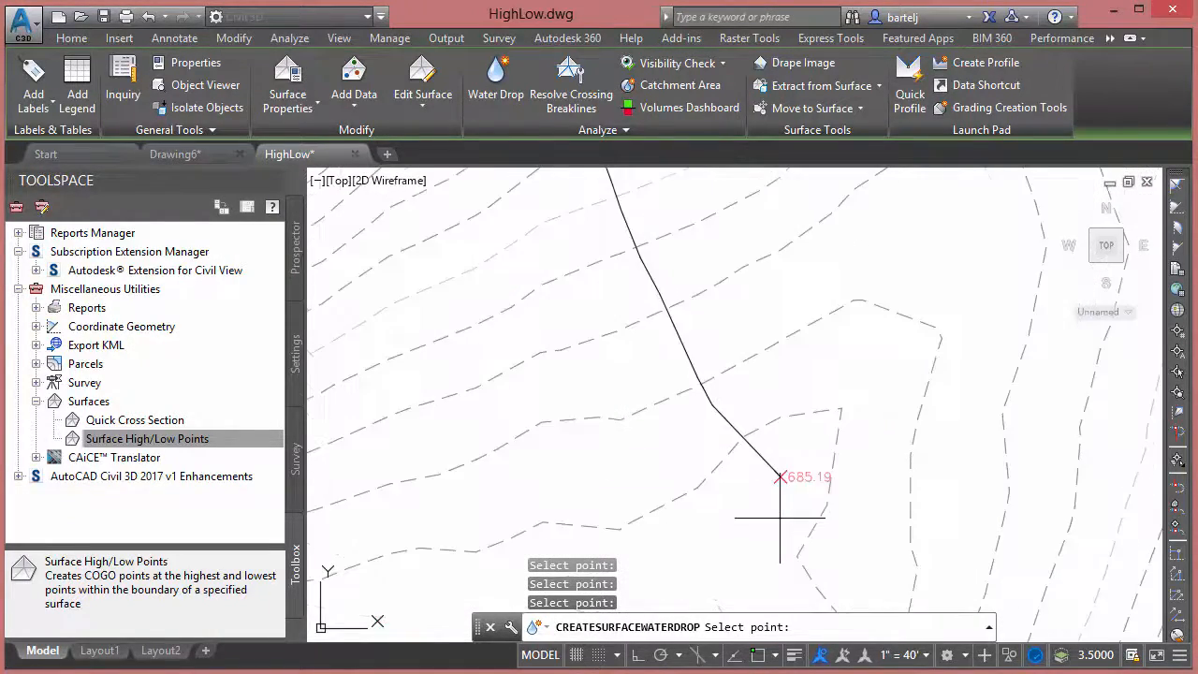
{"action": "scroll", "coordinate": [780, 522], "scroll_direction": "down", "scroll_amount": 5}
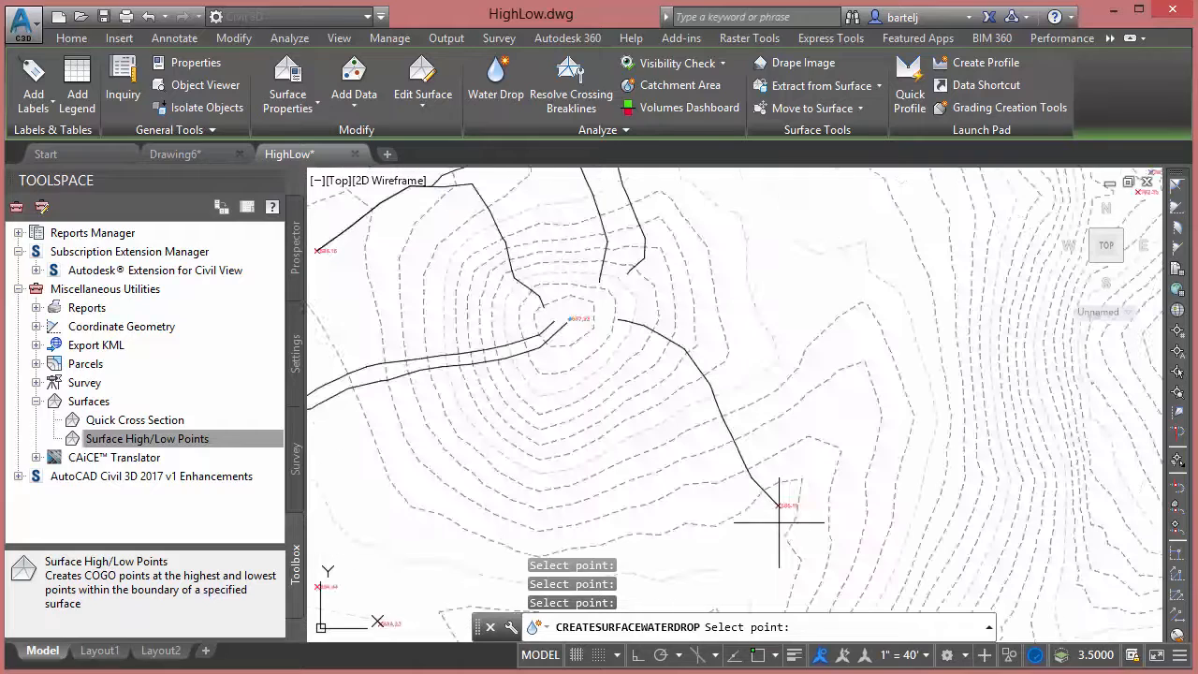
{"action": "mouse_move", "coordinate": [752, 327]}
{"action": "middle_mouse_down"}
{"action": "mouse_move", "coordinate": [869, 423]}
{"action": "mouse_move", "coordinate": [864, 402]}
{"action": "middle_mouse_up"}
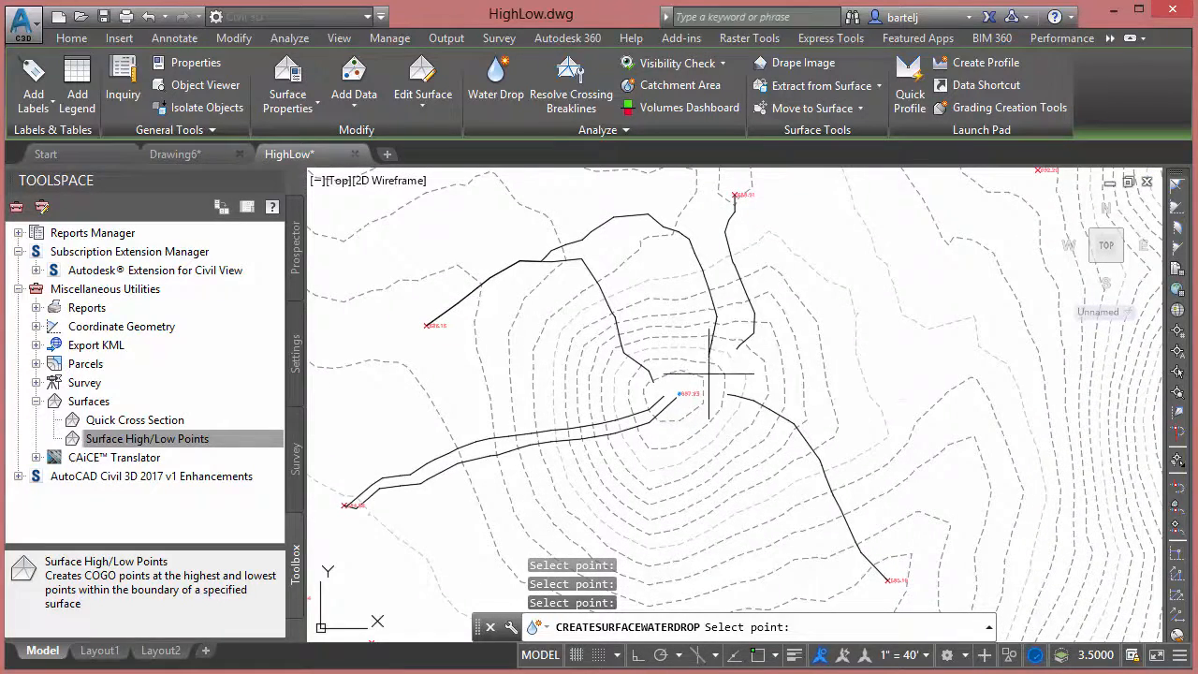